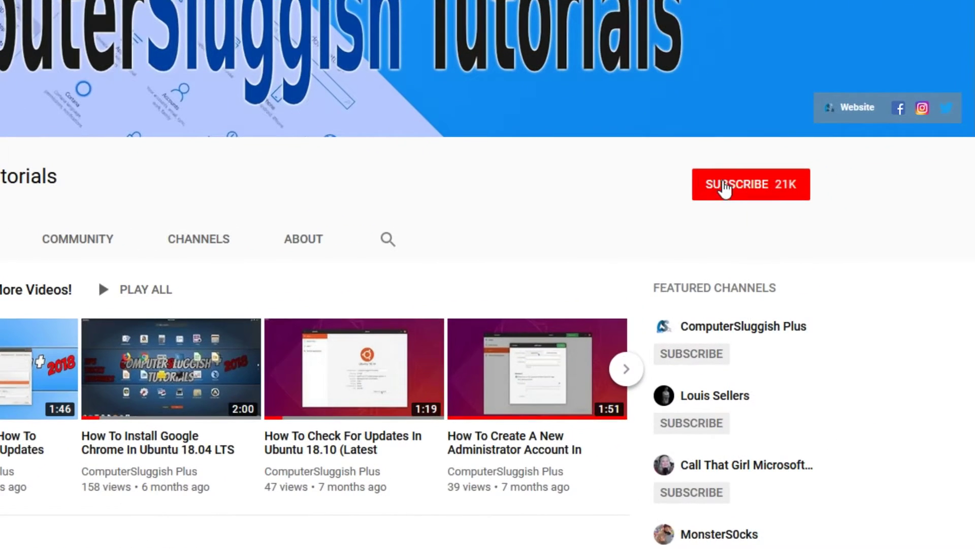
Step: Subscribe to the tutorials channel and turn on the bell for new-video notifications
click(762, 194)
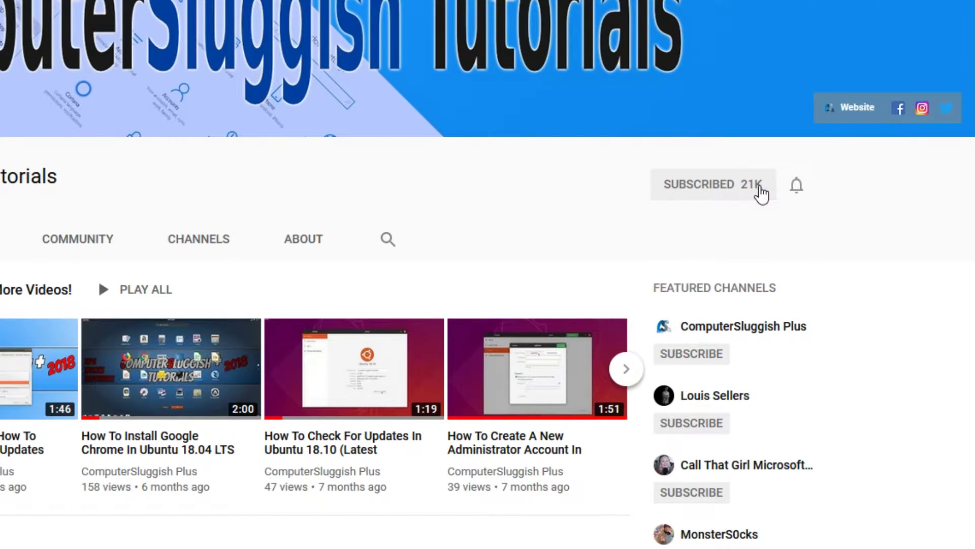
click(798, 190)
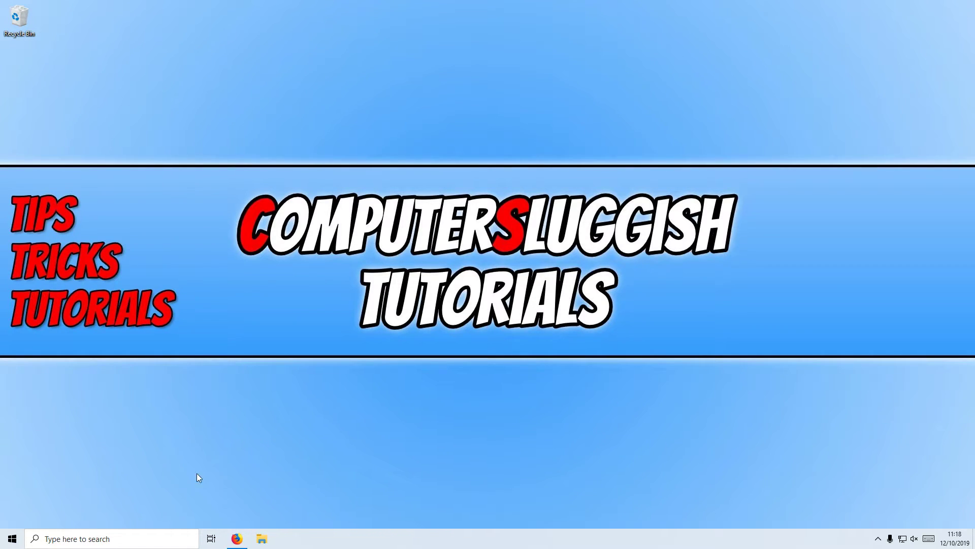
Step: Bring back the Realtek codecs page at its Windows driver table, with File Explorer opened over it
click(237, 539)
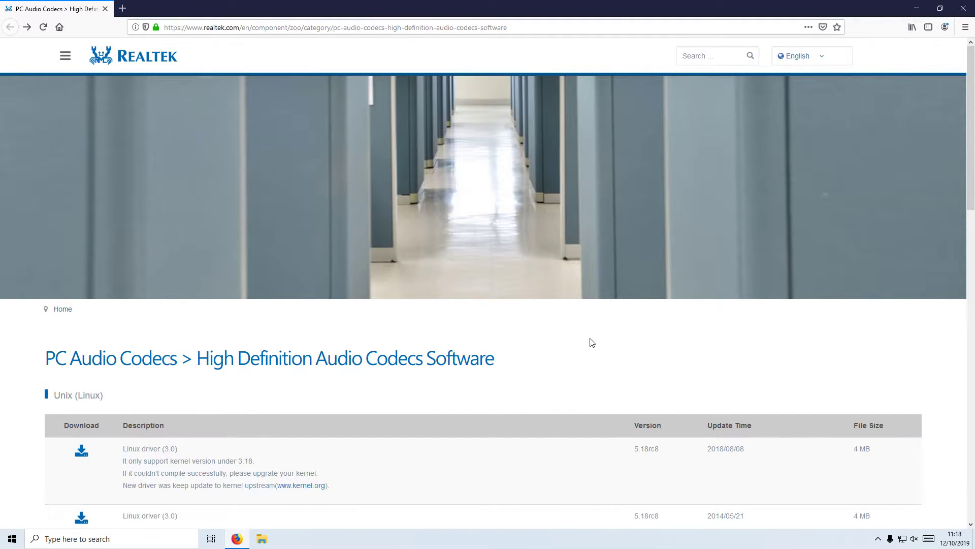
scroll(600, 336, down, 5)
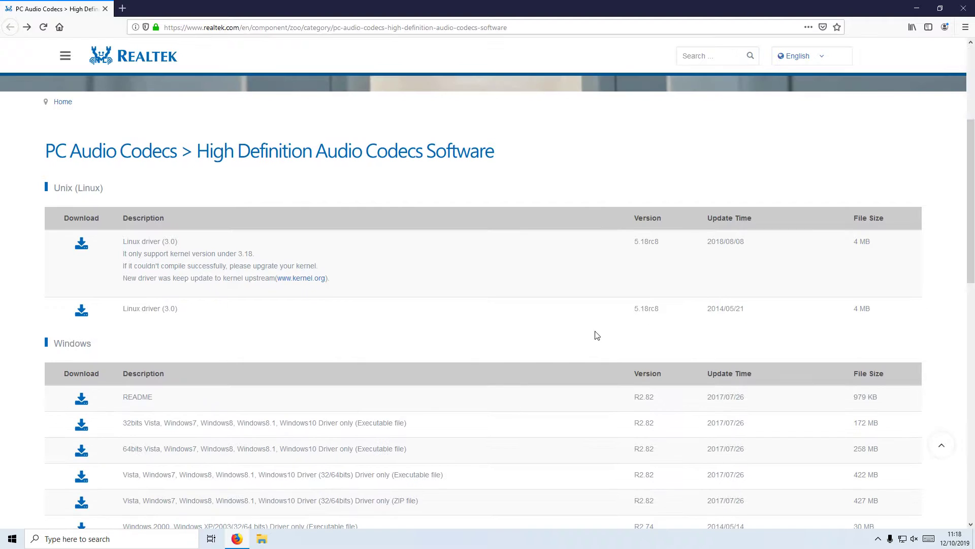
scroll(600, 335, down, 3)
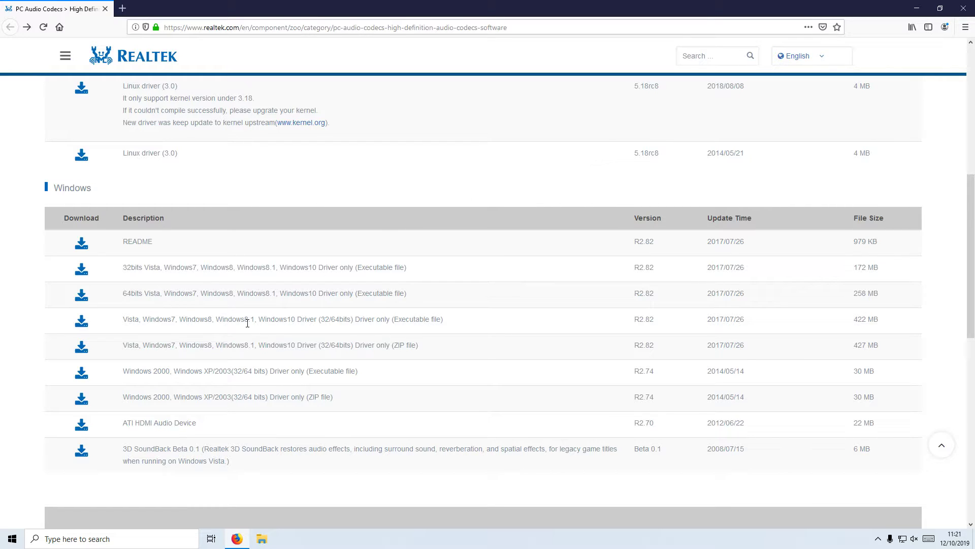
click(263, 537)
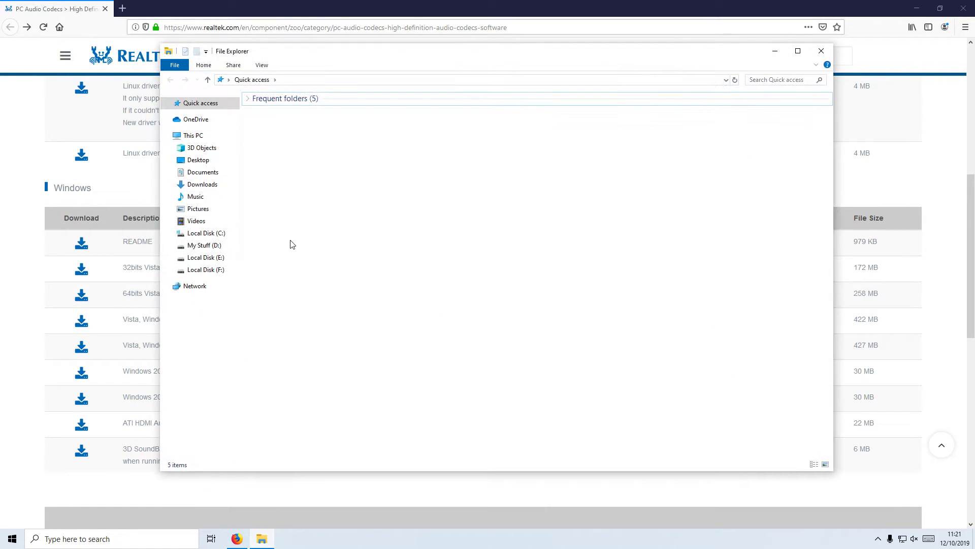
Step: Check This PC's Properties for the 64-bit Windows 10 system type, then close the System window
right_click(203, 138)
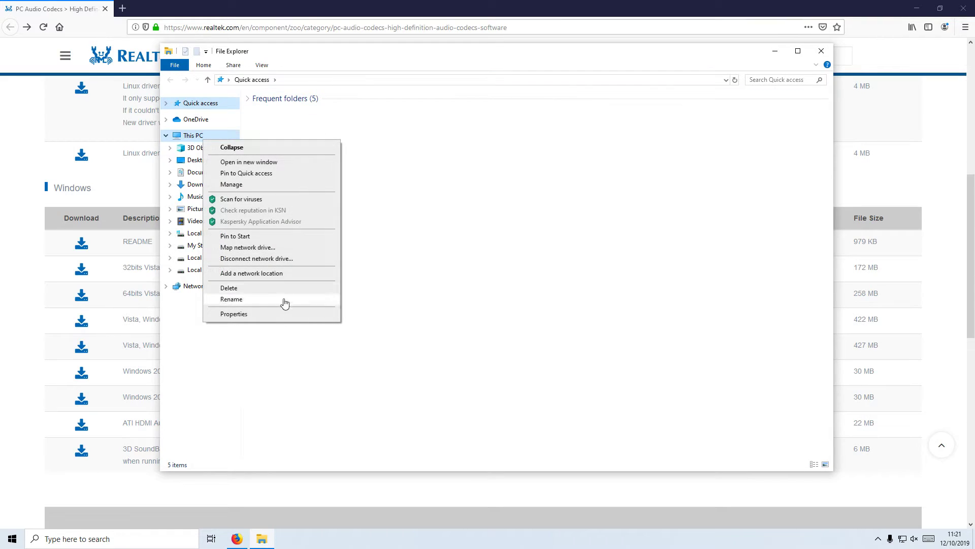
click(234, 314)
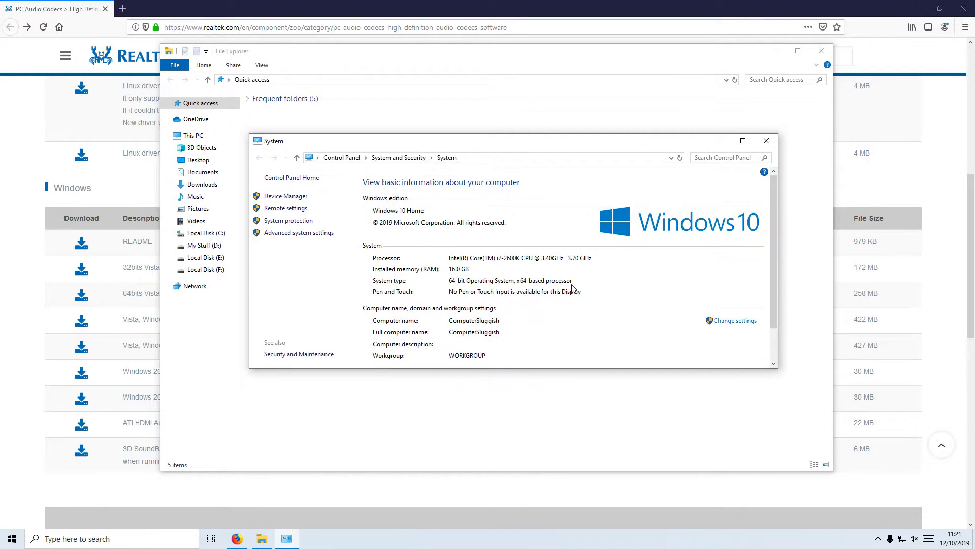
click(767, 142)
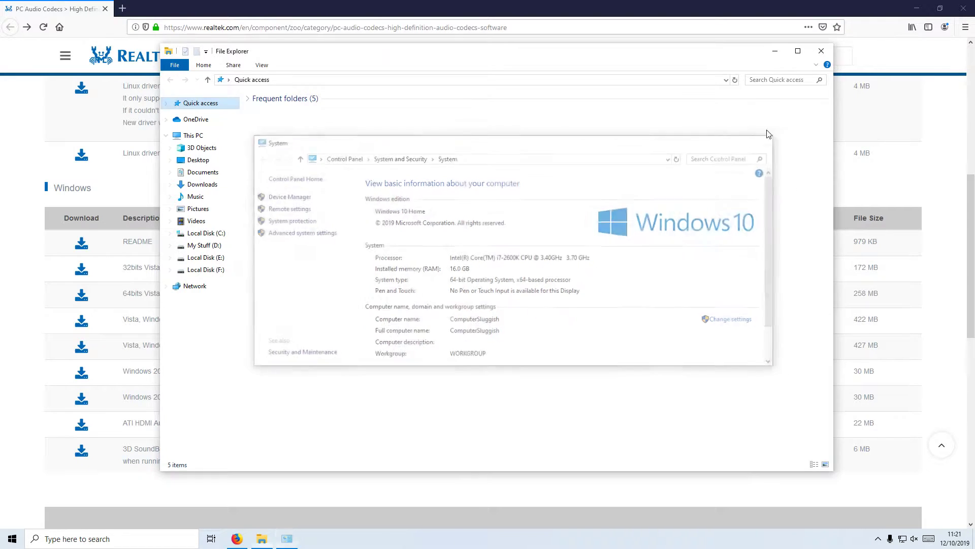
Step: Close File Explorer and choose the Windows 10 (32/64bits) executable driver for download
click(821, 50)
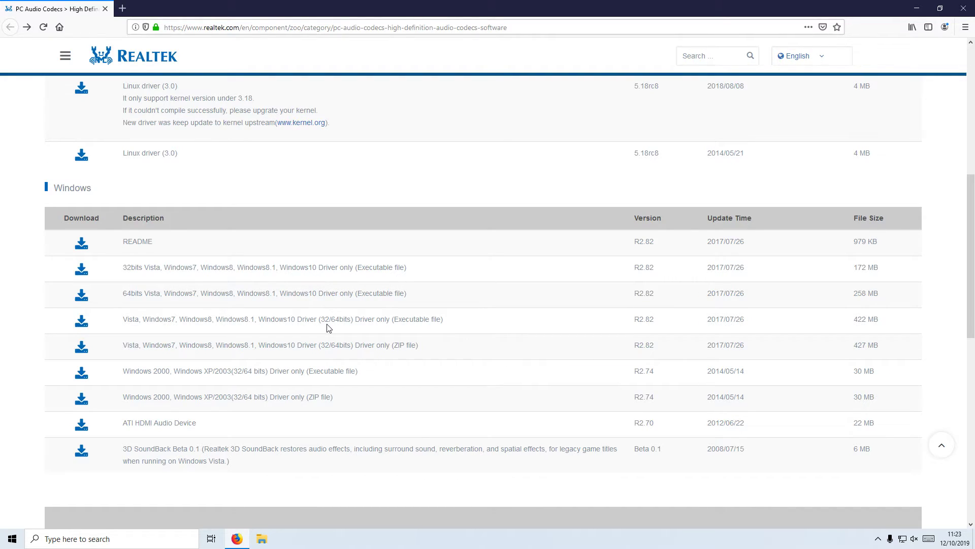
click(328, 326)
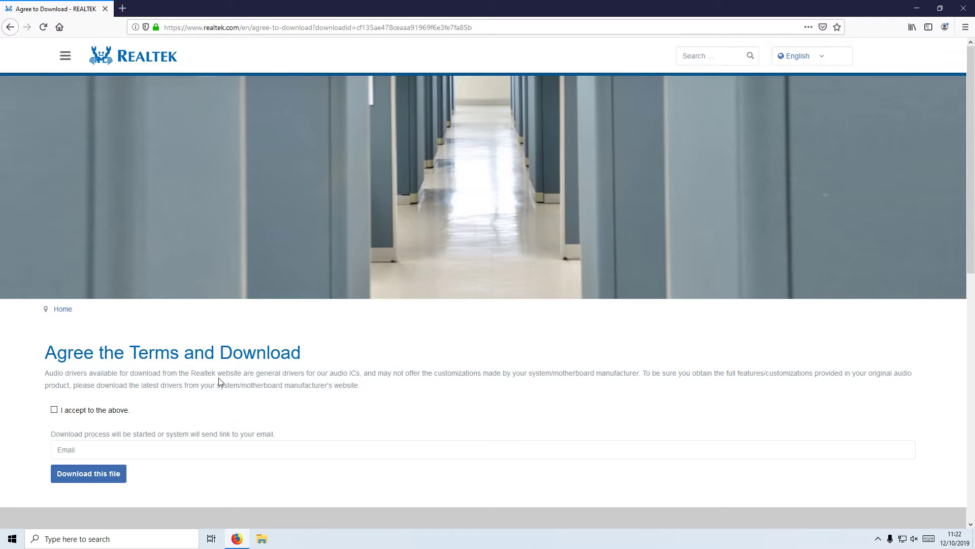
Step: Accept the terms, request the driver file and submit the captcha answer to start the download
click(73, 412)
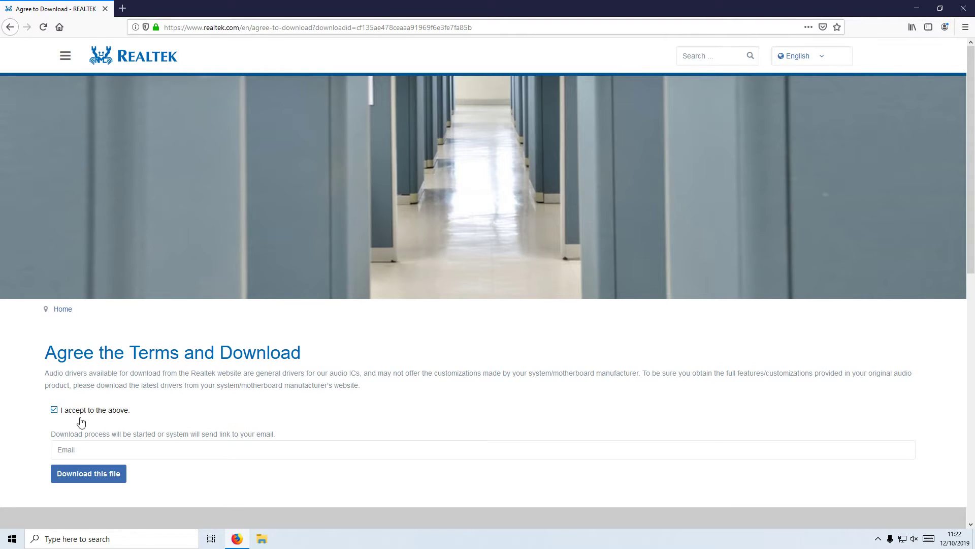
click(117, 446)
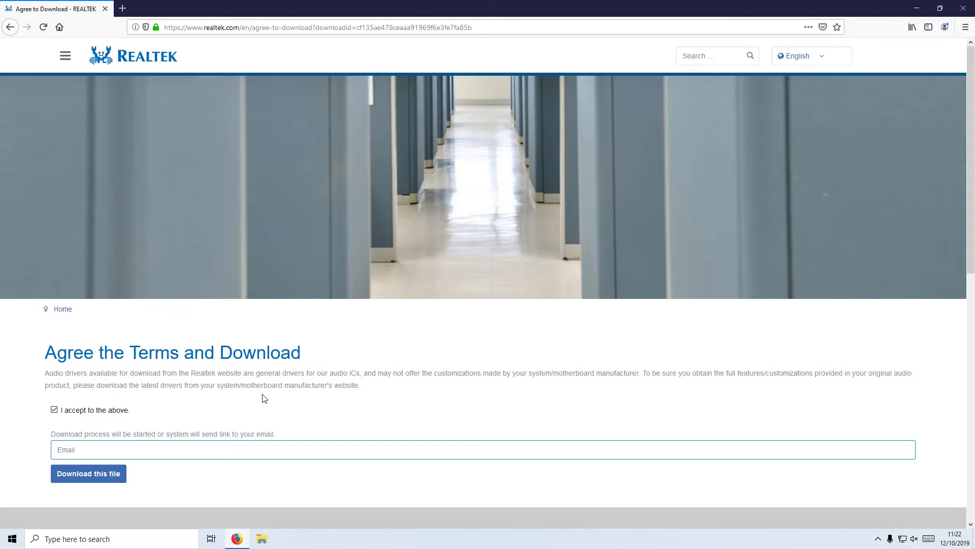
click(88, 473)
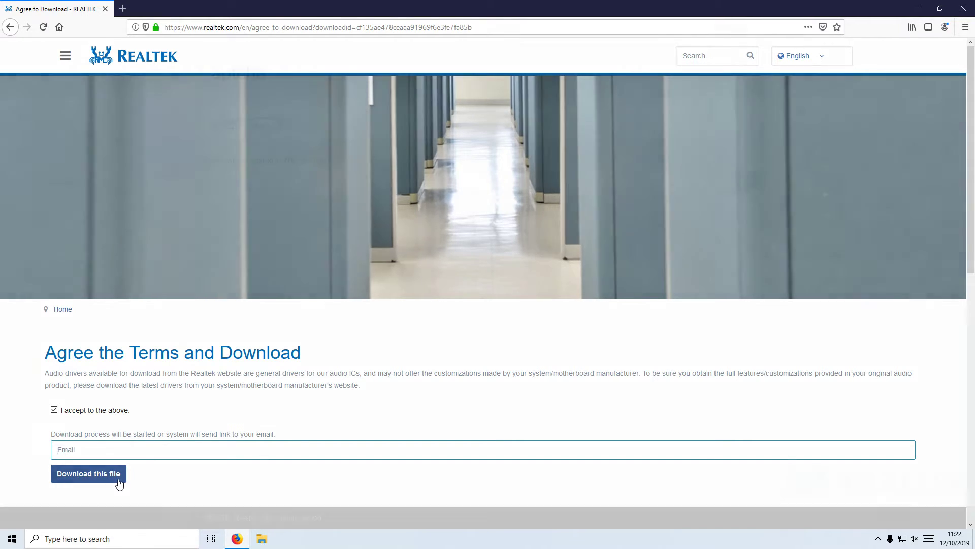
click(416, 182)
text(13)
click(749, 181)
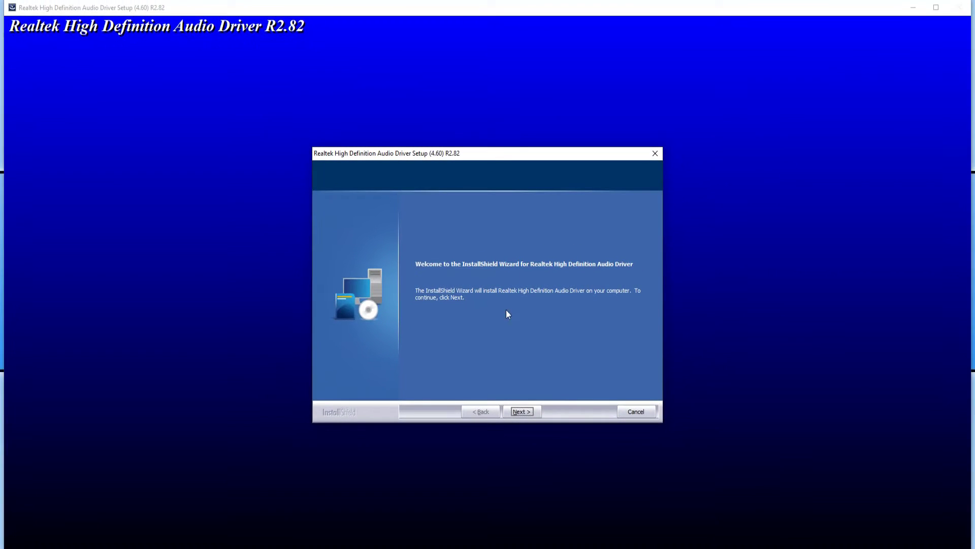
Step: Start installing Realtek High Definition Audio Driver R2.82 from the setup wizard's welcome screen
click(516, 411)
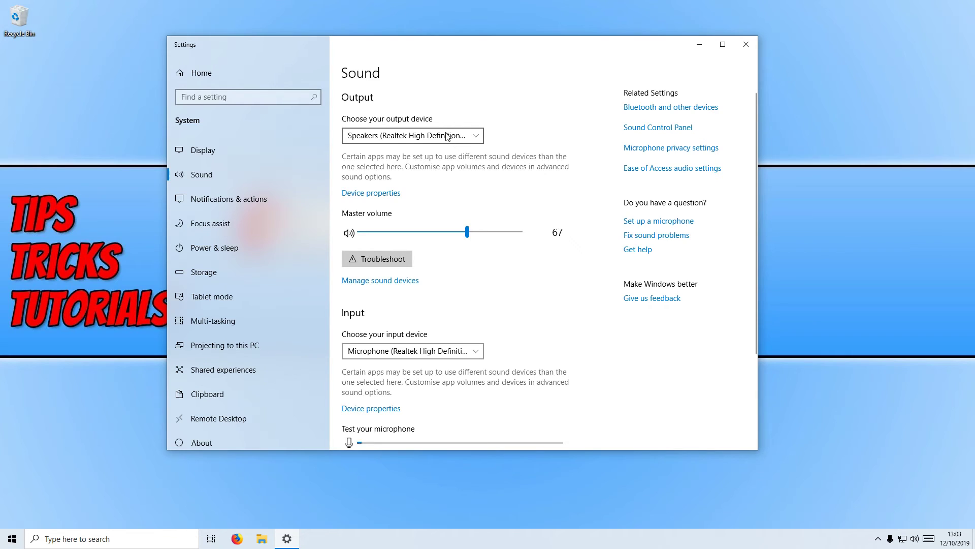
Step: Expand the 'Choose your output device' list to show the Realtek High Definition Audio outputs
click(442, 140)
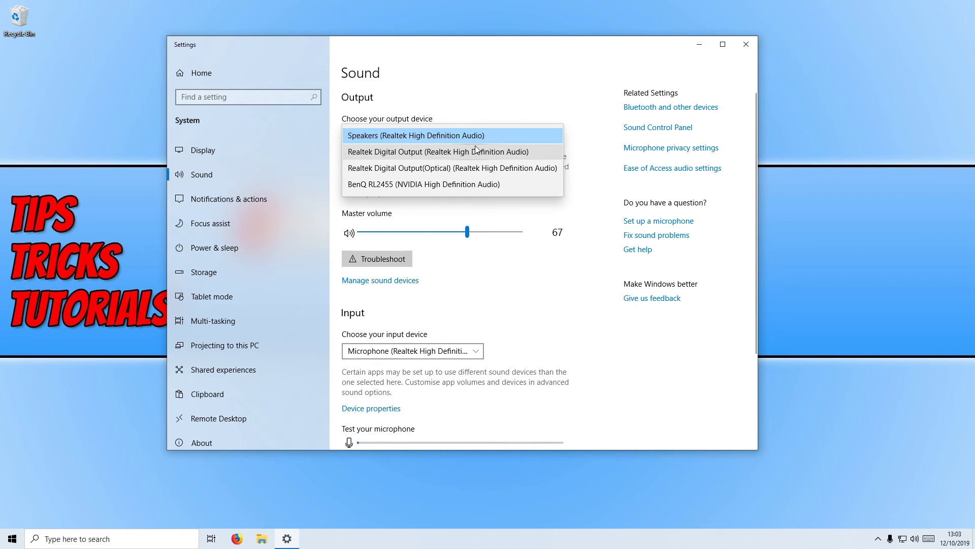